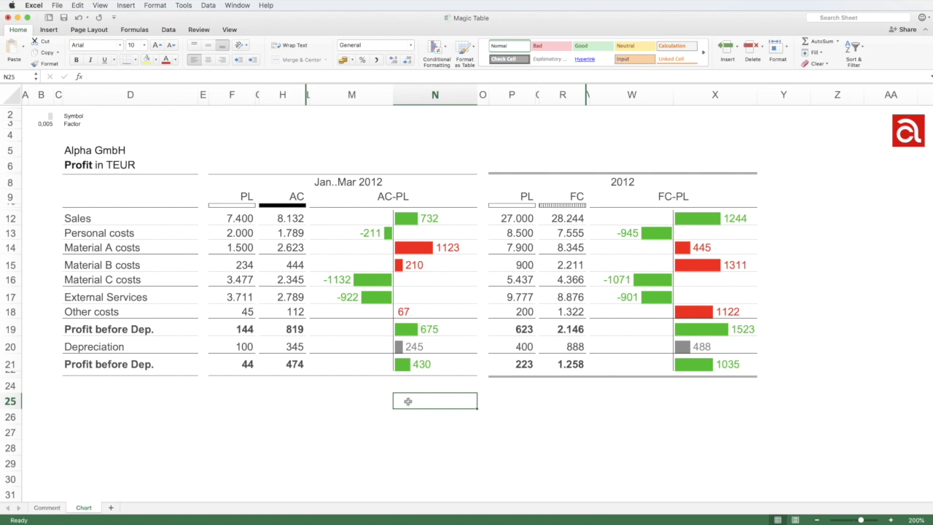
Enter =REPT("|";90) in N25 to draw a bar of 90 vertical strokes.
text(=rept)
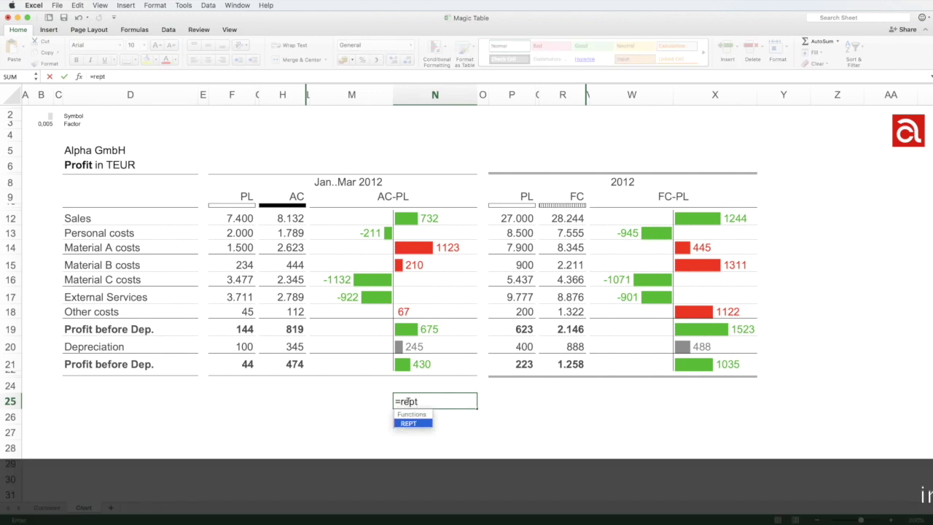
text(()
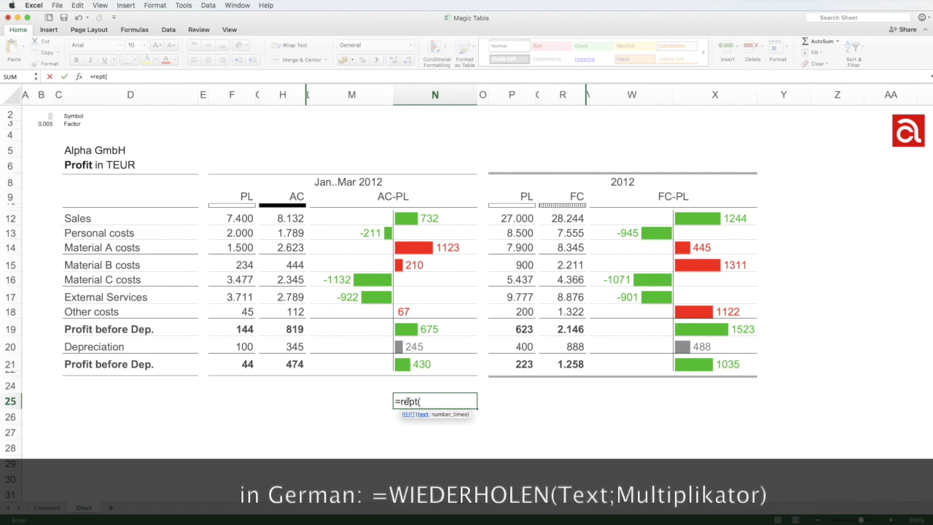
text(")
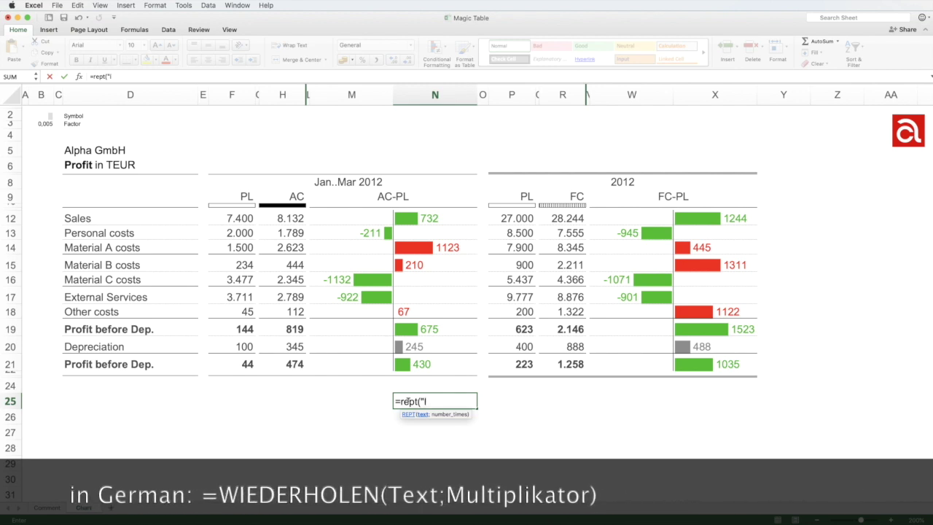
text(|")
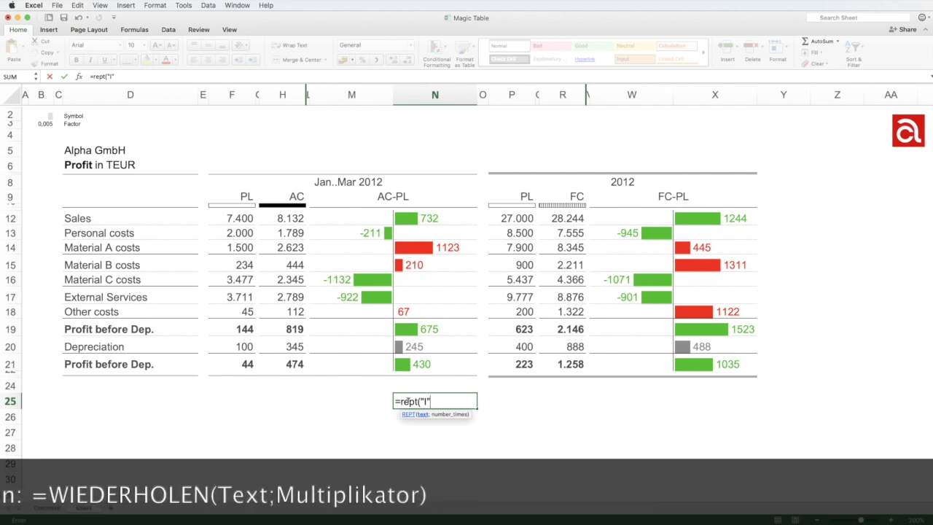
text(;90)
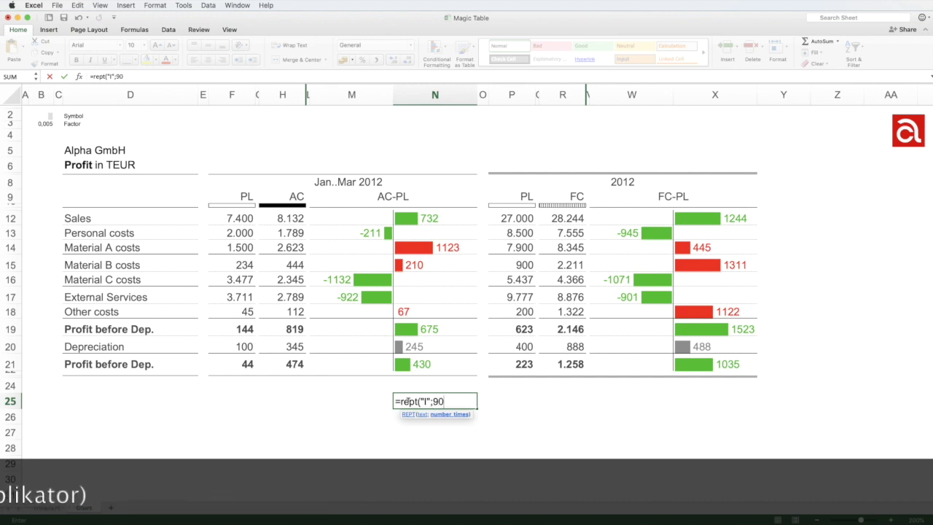
text())
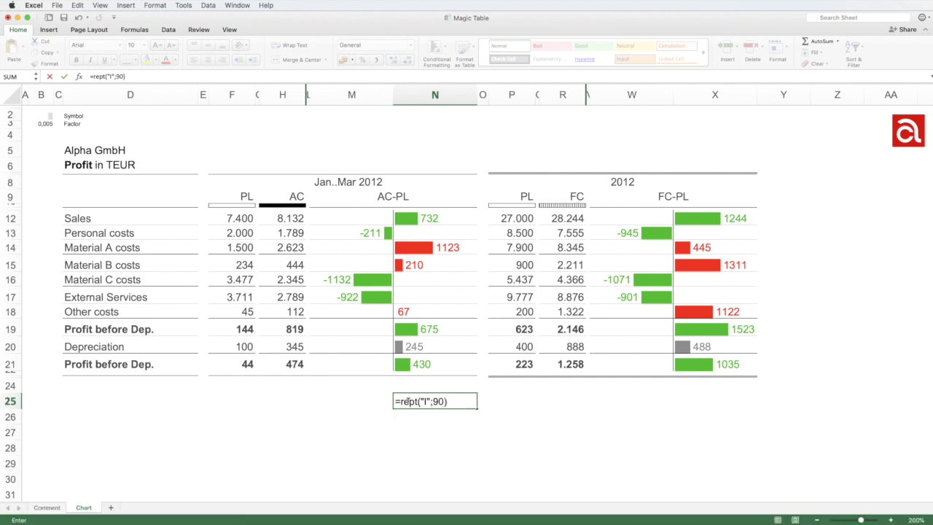
key(Return)
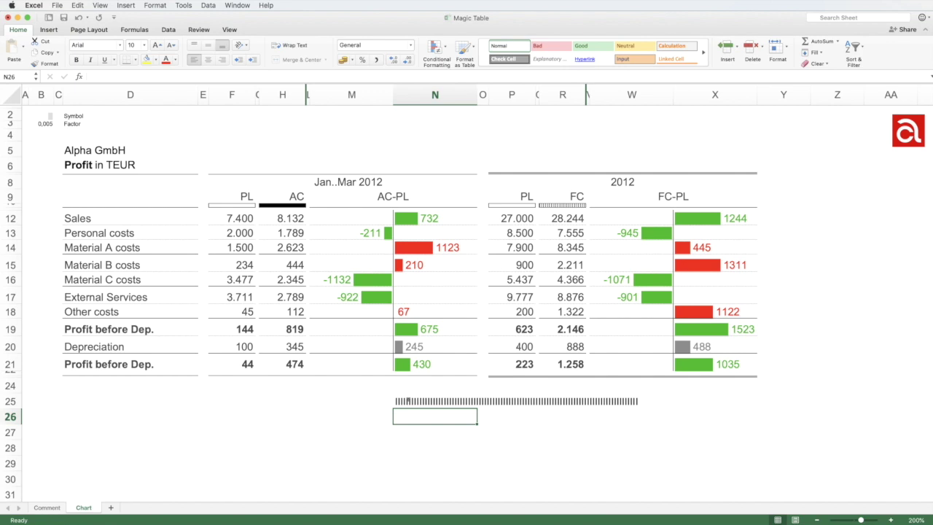
Rewrite N25 as =REPT(B2;M25), referencing B2's symbol and M25's count.
click(435, 401)
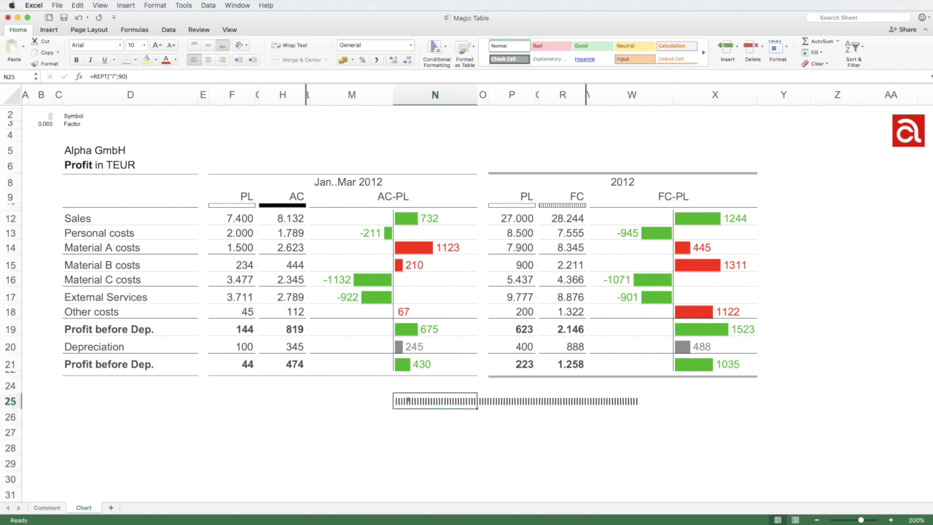
text(=r)
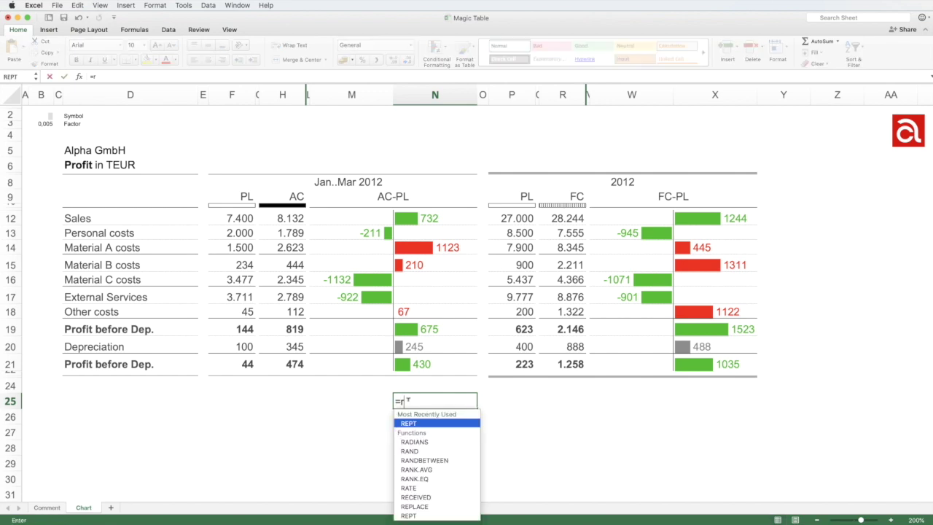
text(ept()
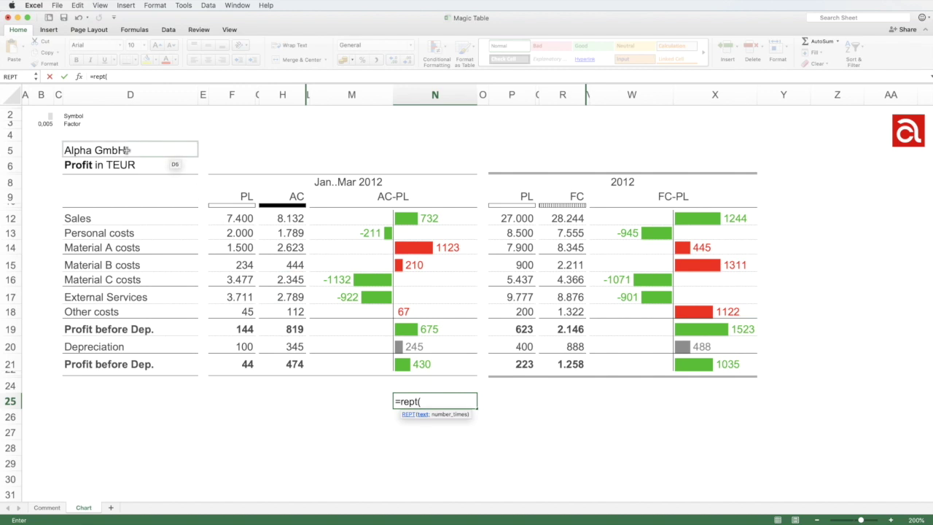
click(51, 114)
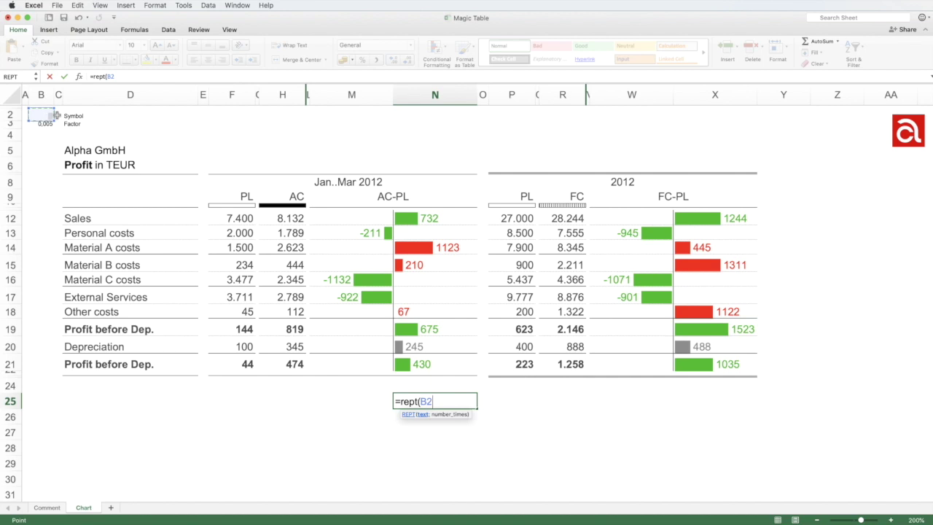
text(;)
click(369, 399)
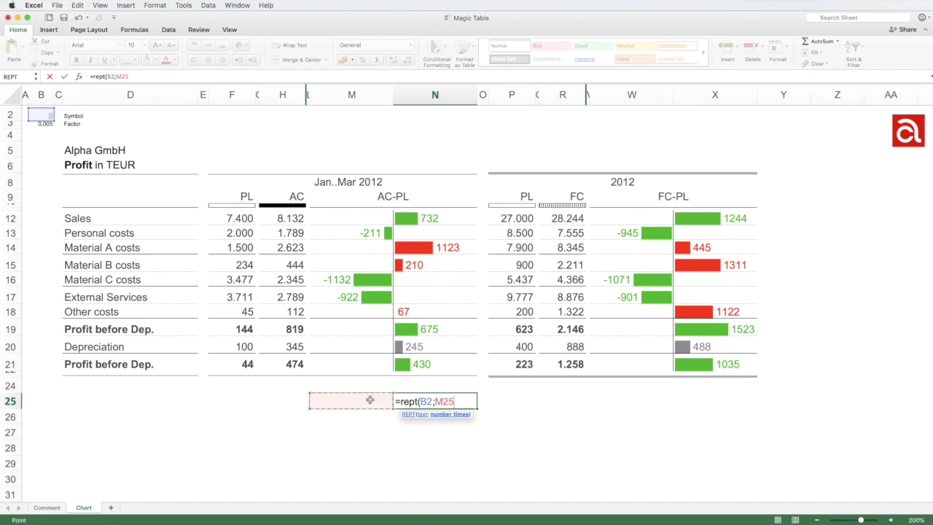
Commit the =REPT(B2;M25) formula and set M25 to 90 for a long bar.
text())
key(Return)
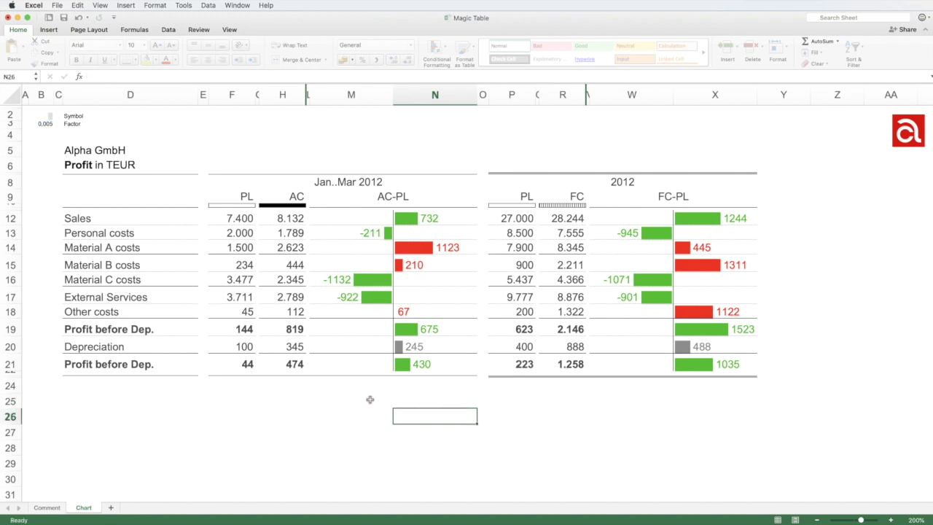
click(370, 400)
text(90)
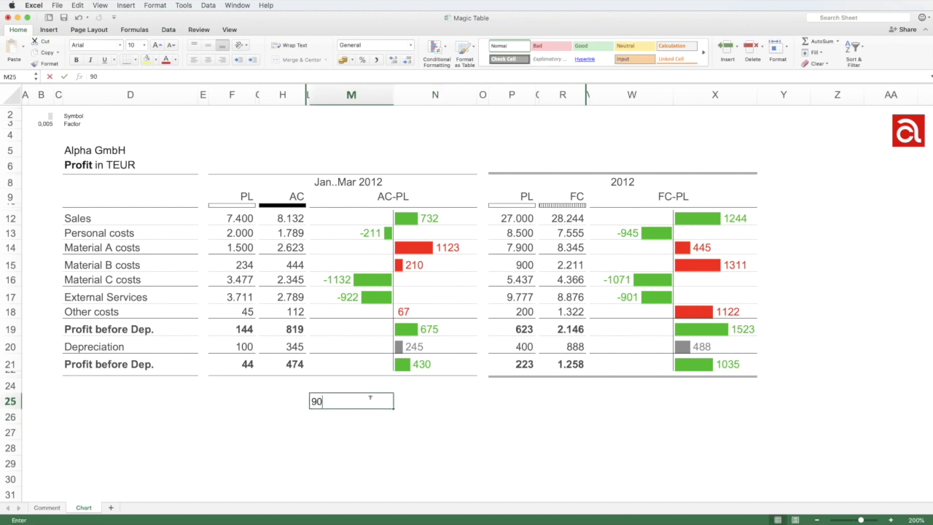
key(Return)
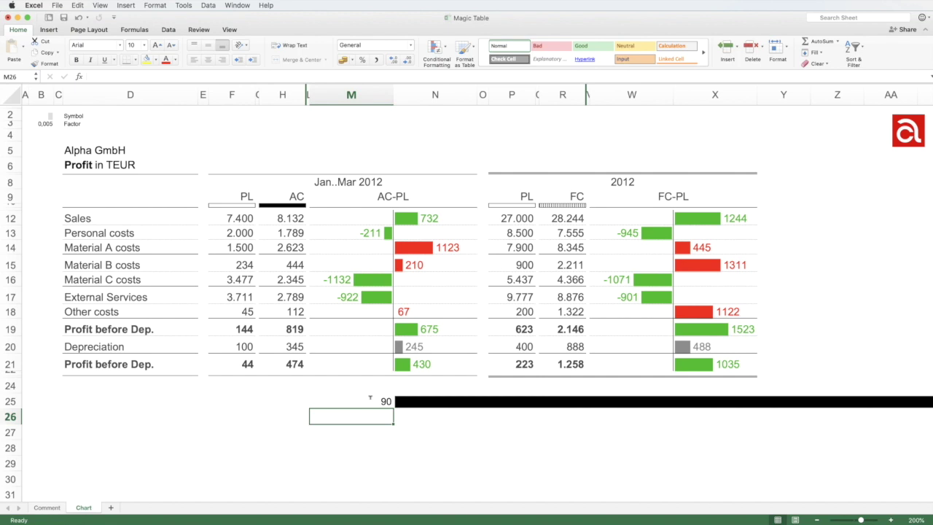
click(370, 400)
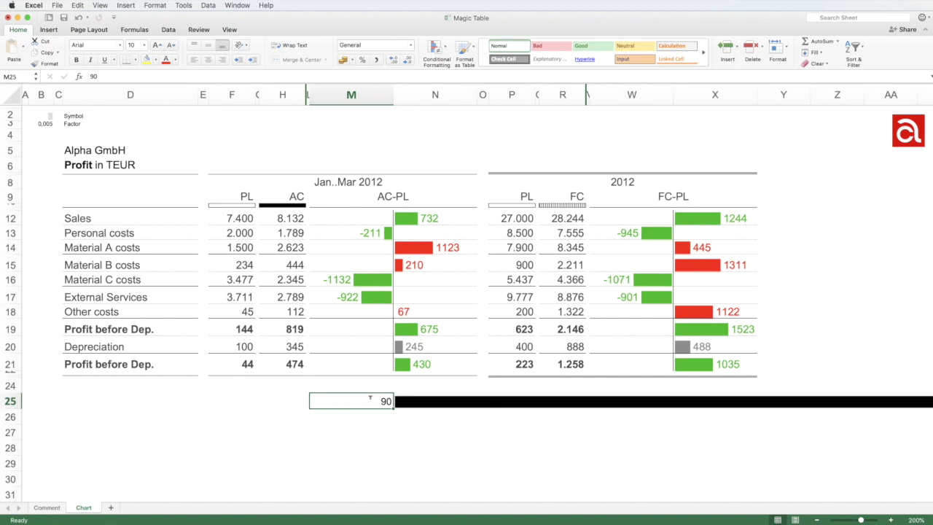
Check the scaling factor in B3, then change M25 to 10 to shorten the bar.
click(48, 124)
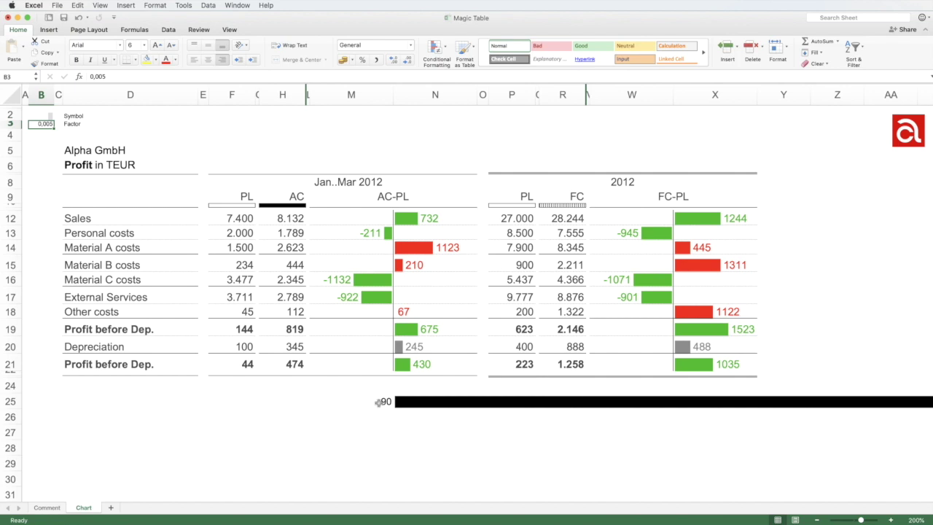
click(379, 401)
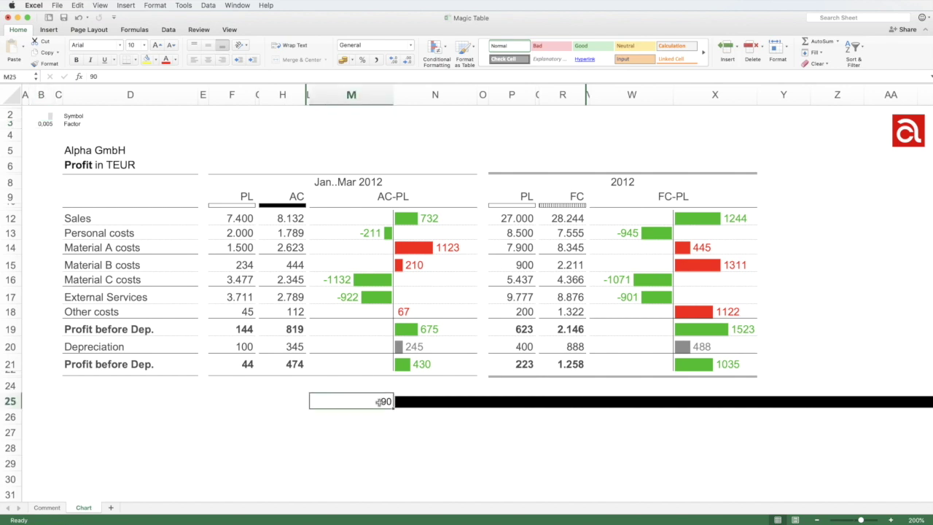
text(10)
key(Return)
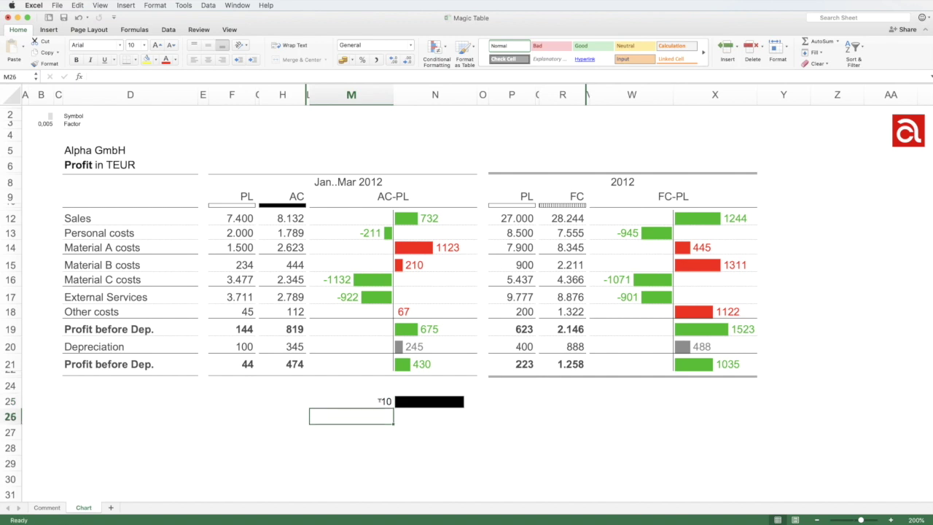
click(351, 401)
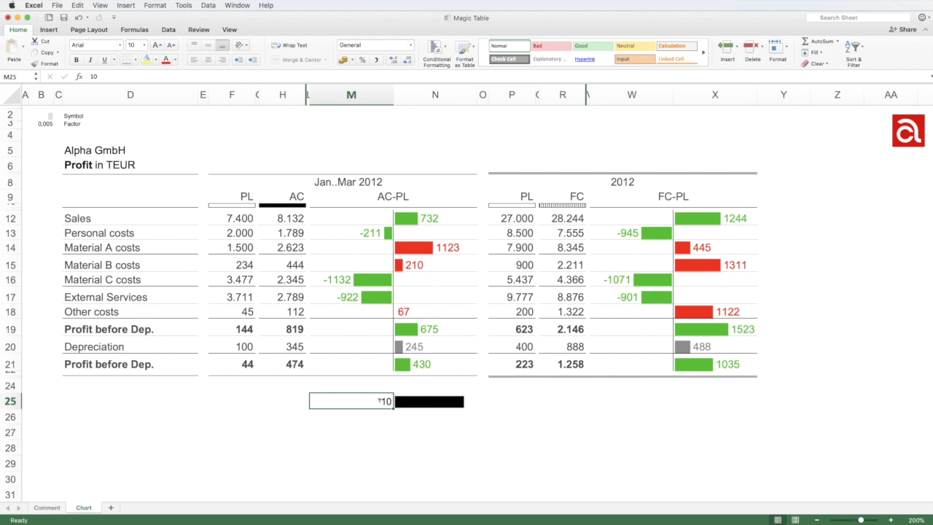
Extend N25 to =REPT(B2;M25)&" "&M25 so the label 10 follows the bar.
click(420, 402)
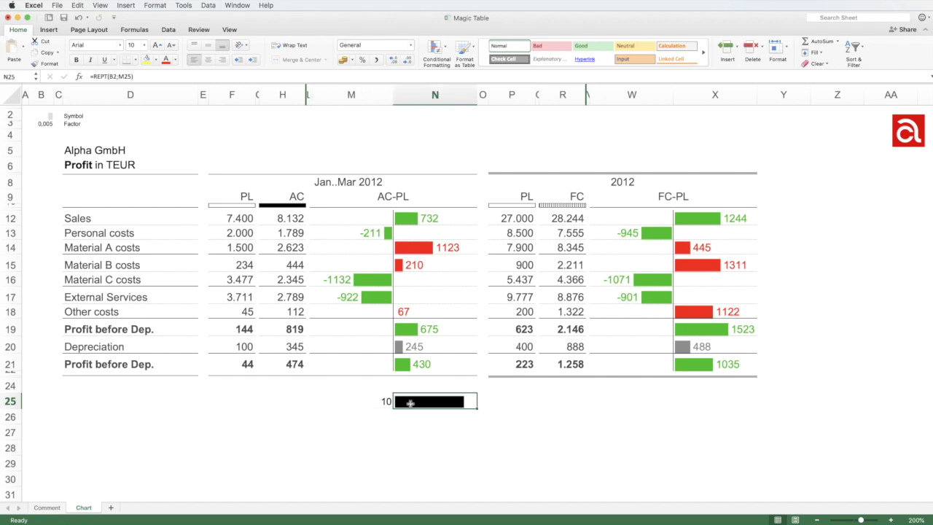
double_click(410, 403)
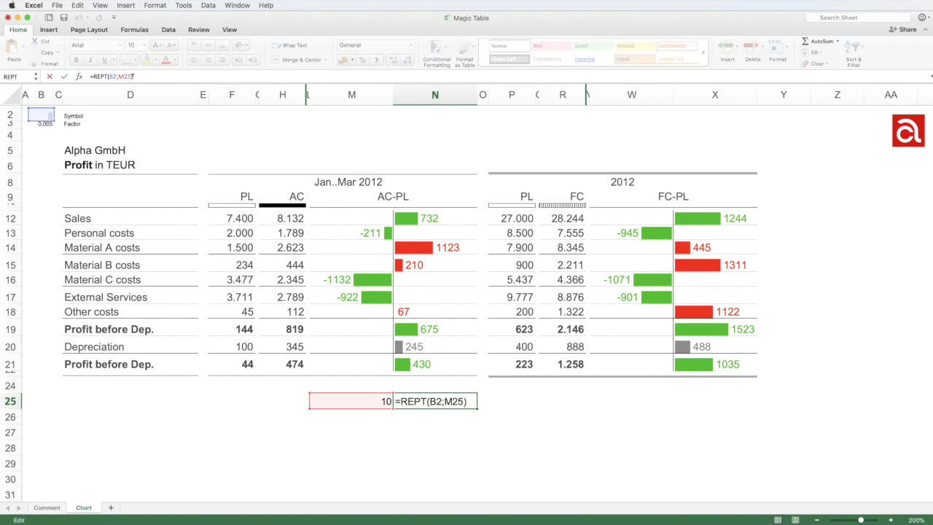
click(467, 401)
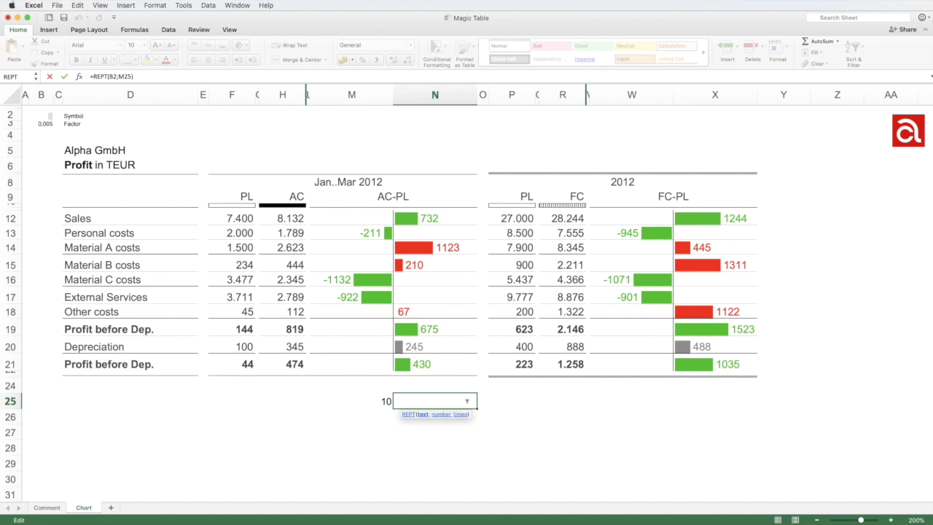
key(Escape)
double_click(467, 400)
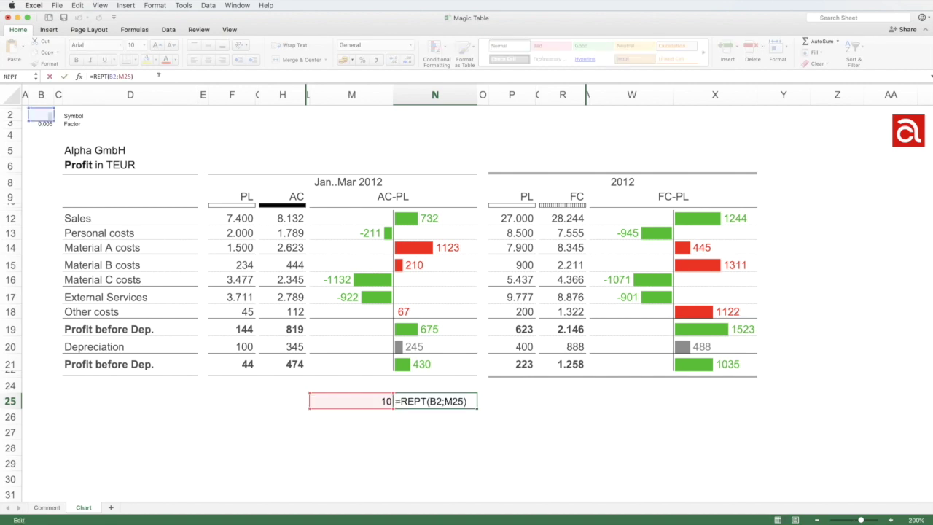
text(&)
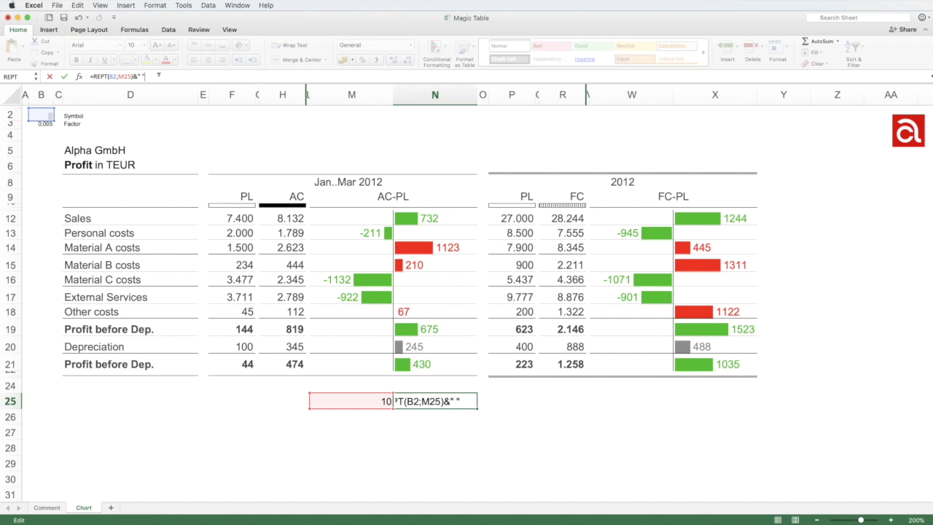
text("&)
click(366, 401)
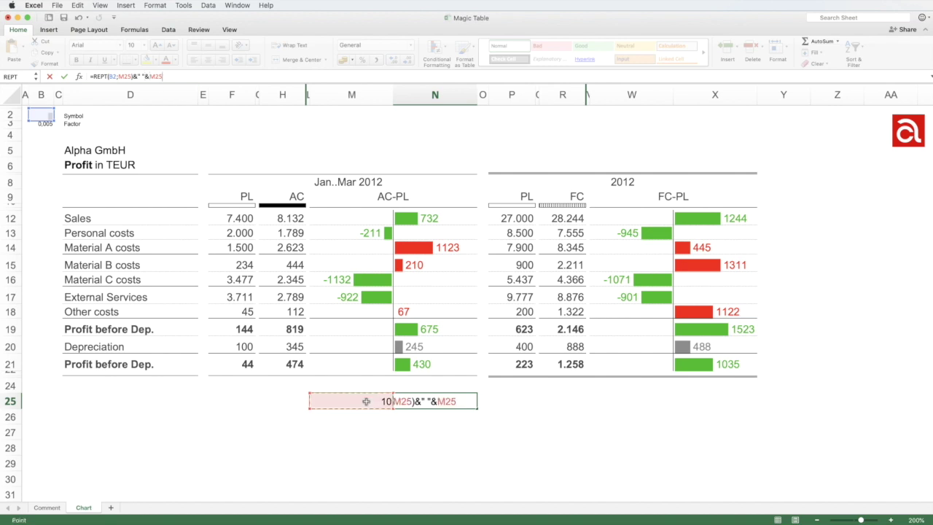
key(Return)
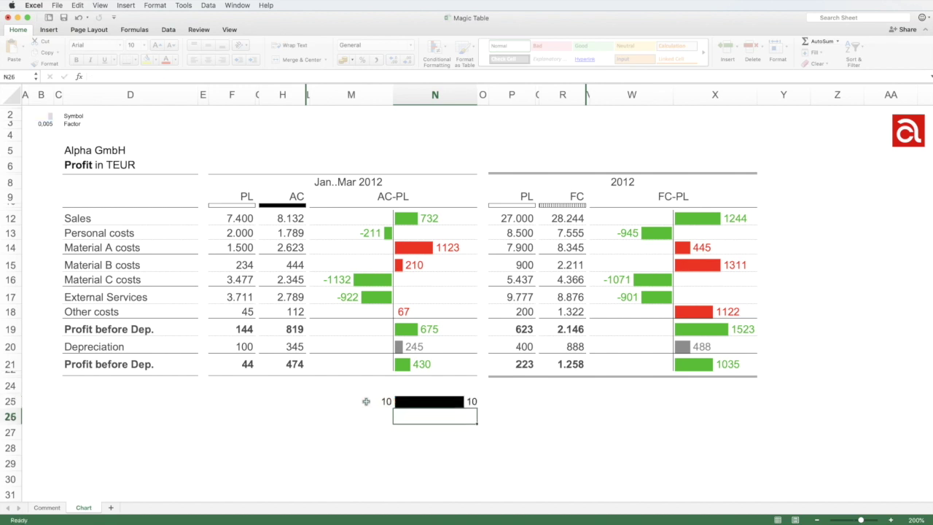
click(413, 440)
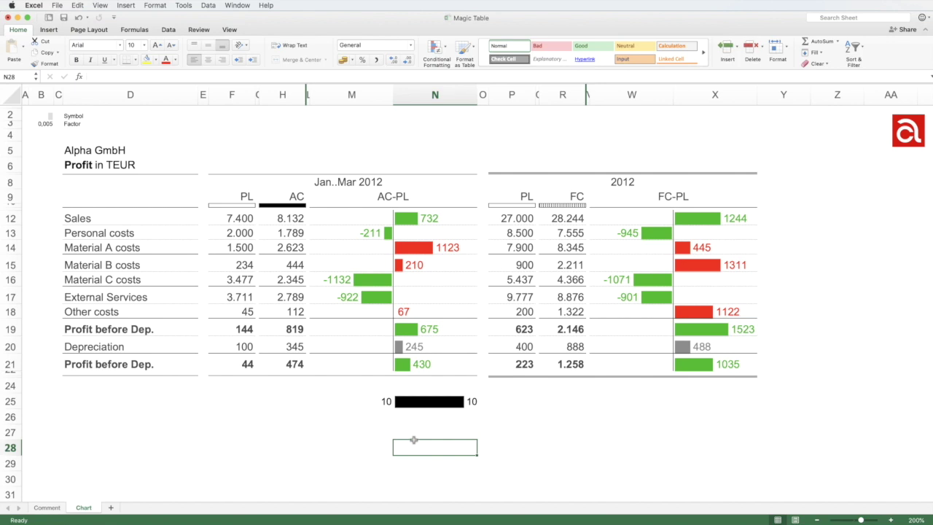
click(407, 402)
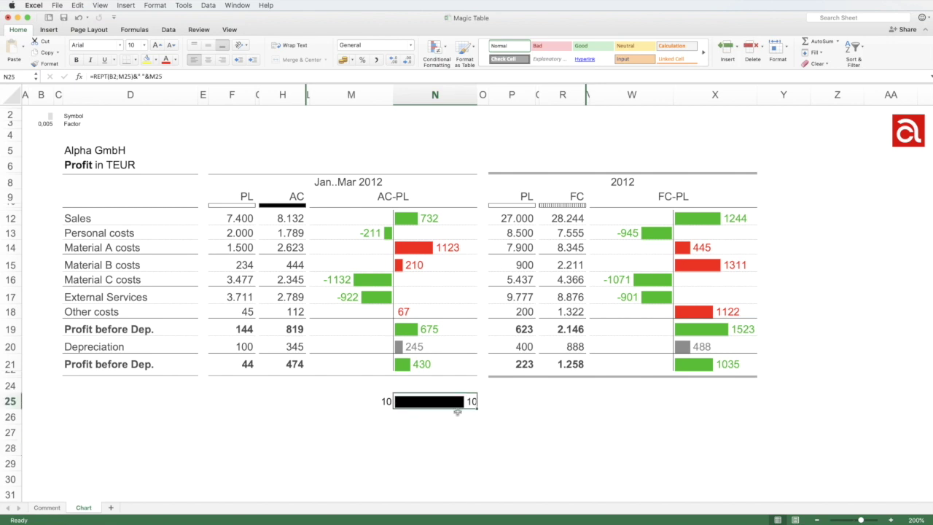
mouse_move(477, 409)
mouse_down()
mouse_move(477, 454)
mouse_move(475, 409)
mouse_up()
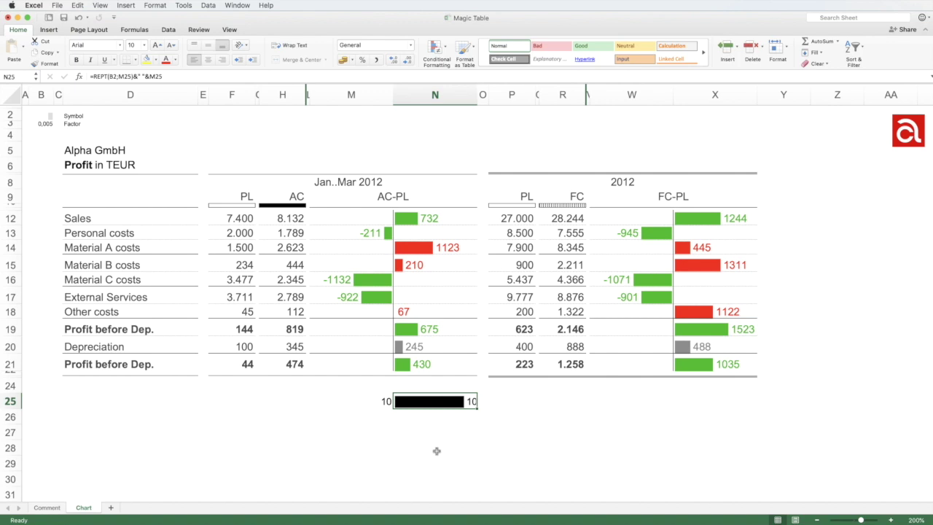